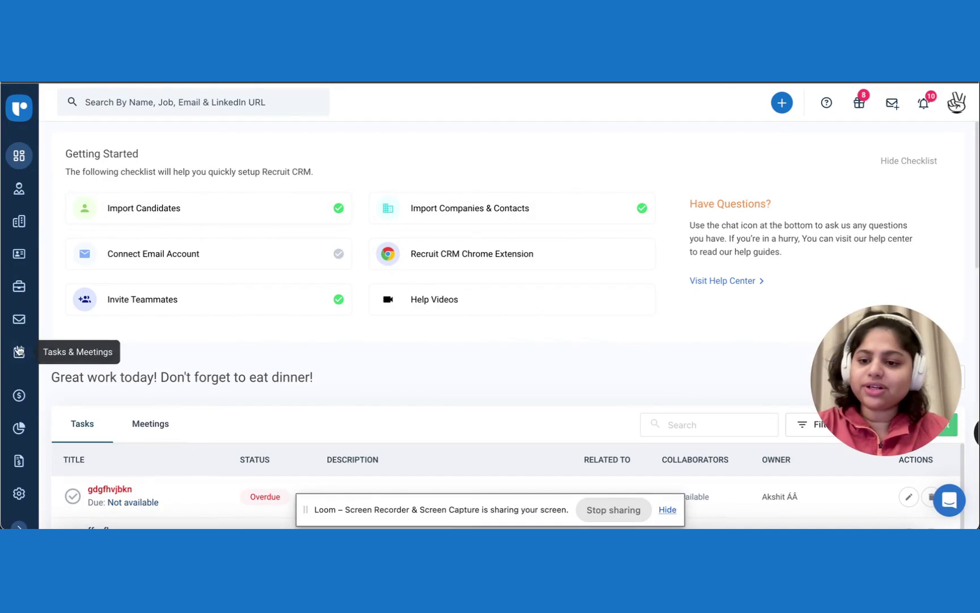
Step: Go to Reports and switch to the Advanced Analytics area
{"action": "left_click", "coordinate": [20, 433]}
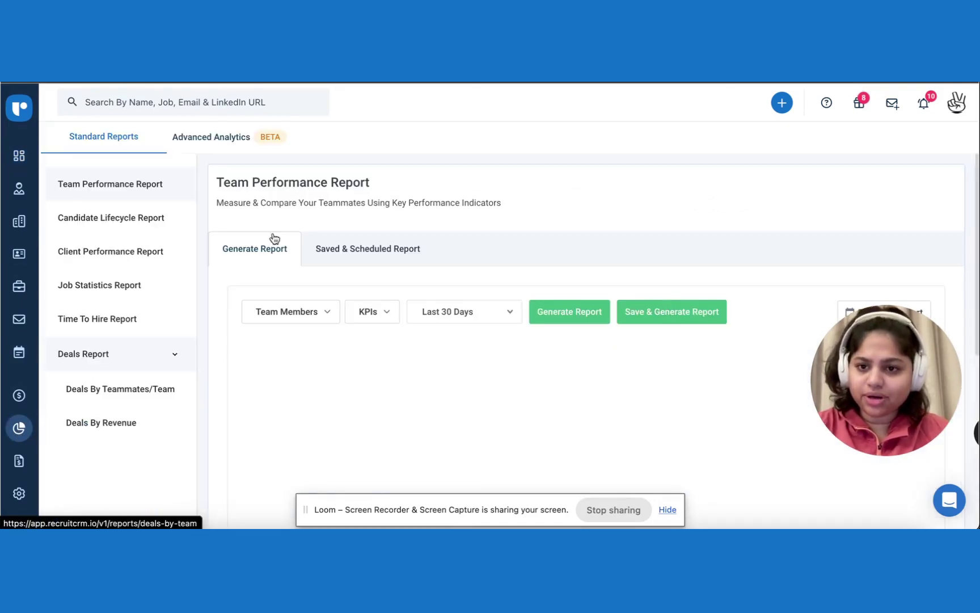
{"action": "left_click", "coordinate": [228, 144]}
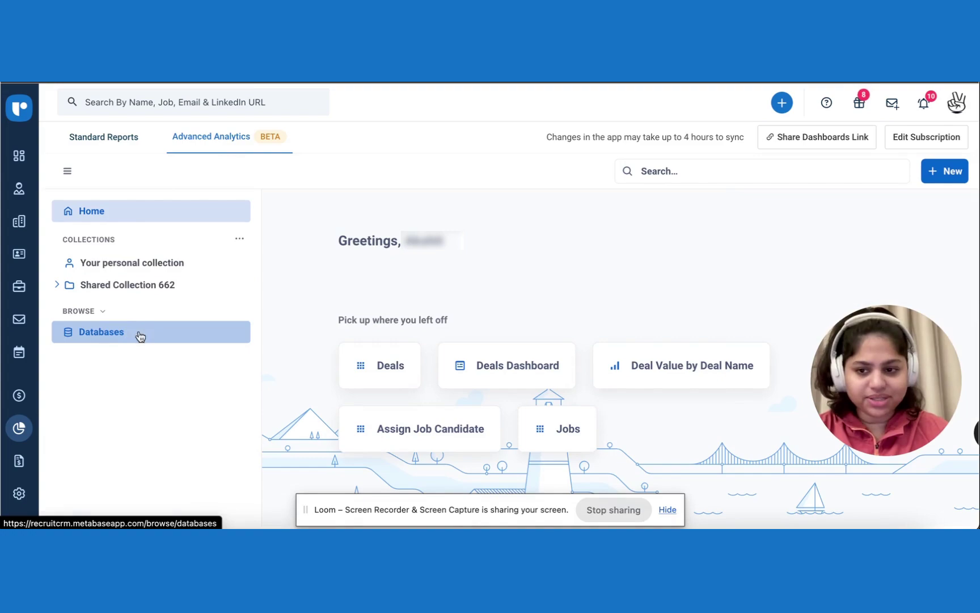
Step: Browse the personal and Shared Collection 662 items, then open the Recruit CRM Deals table
{"action": "left_click", "coordinate": [184, 265]}
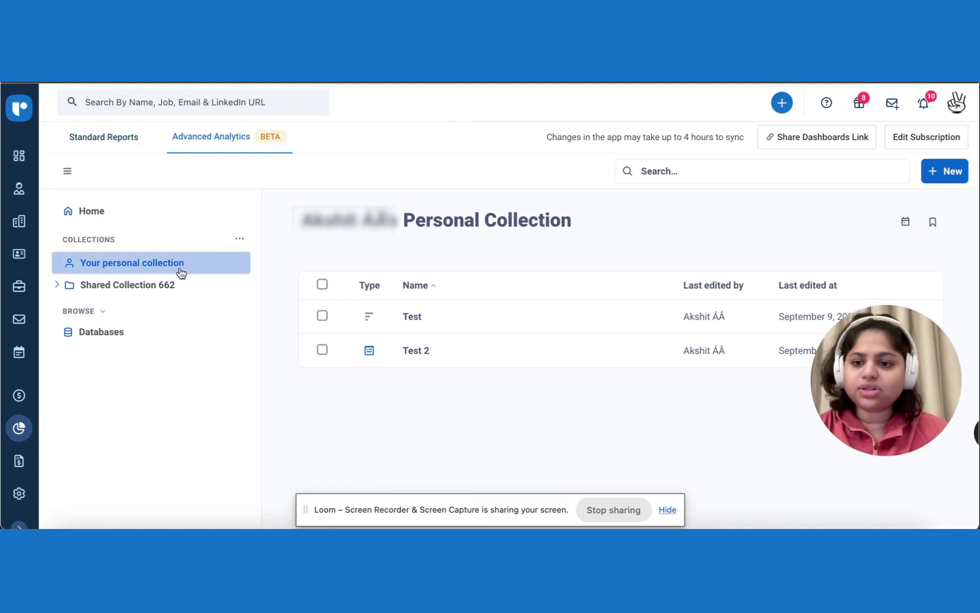
{"action": "left_click", "coordinate": [168, 284]}
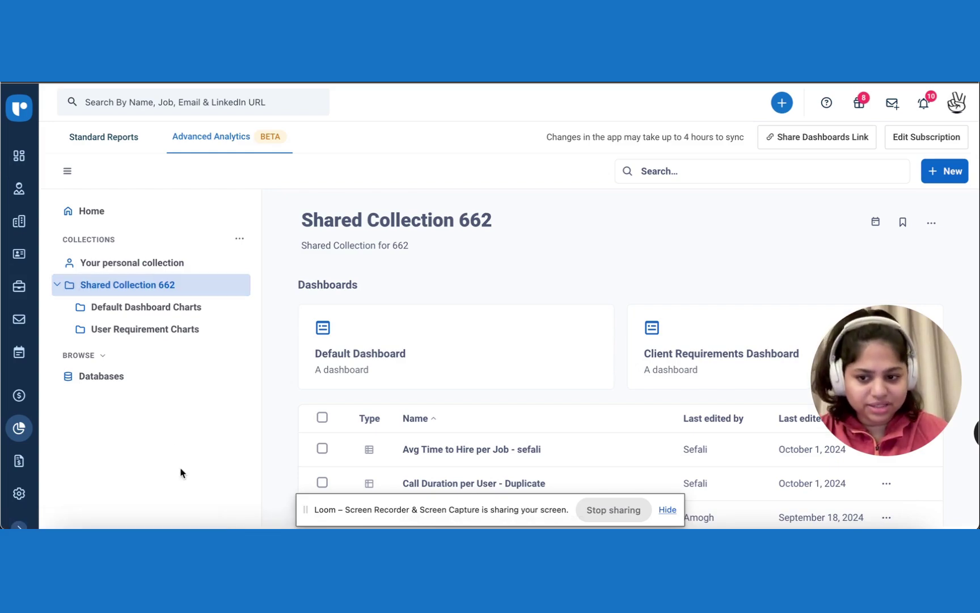
{"action": "left_click", "coordinate": [137, 376]}
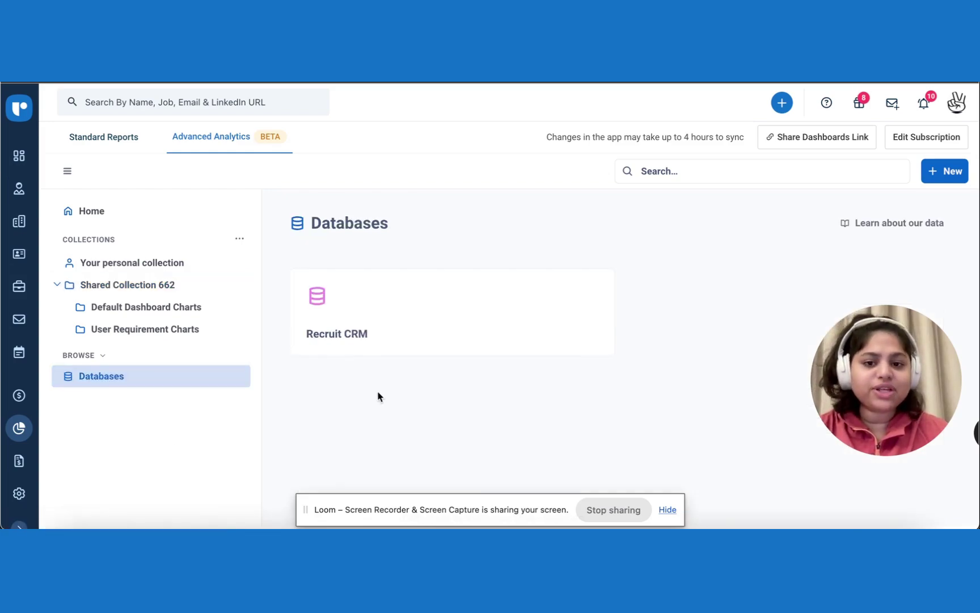
{"action": "left_click", "coordinate": [477, 282]}
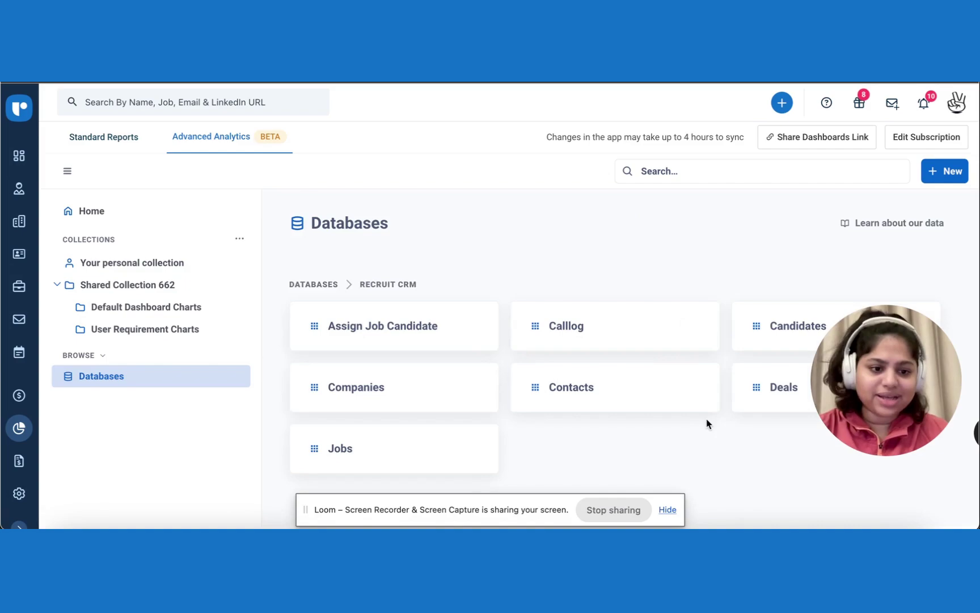
{"action": "left_click", "coordinate": [779, 387]}
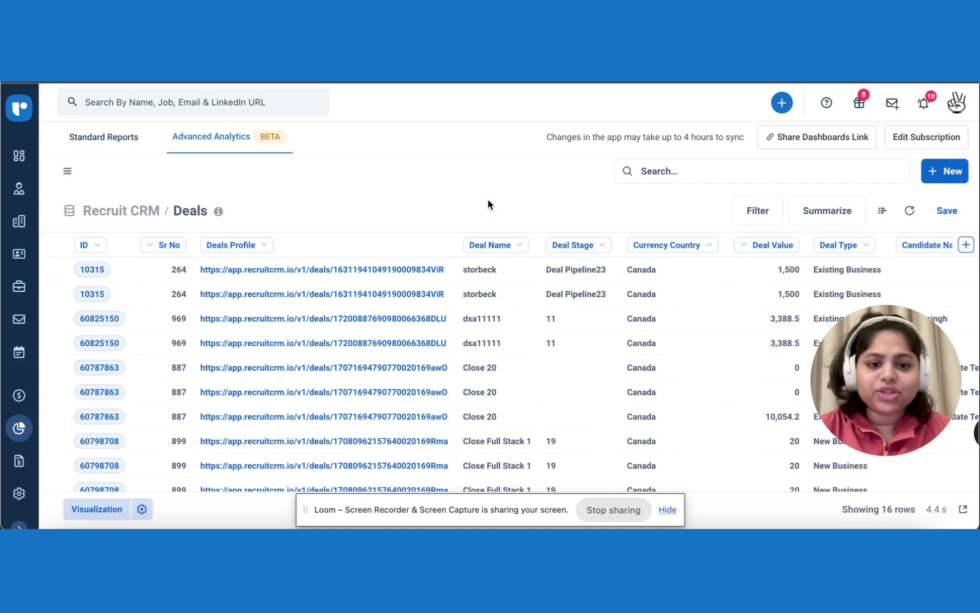
{"action": "scroll", "coordinate": [749, 324], "scroll_direction": "right", "scroll_amount": 10}
{"action": "scroll", "coordinate": [749, 324], "scroll_direction": "right", "scroll_amount": 10}
{"action": "scroll", "coordinate": [749, 324], "scroll_direction": "right", "scroll_amount": 10}
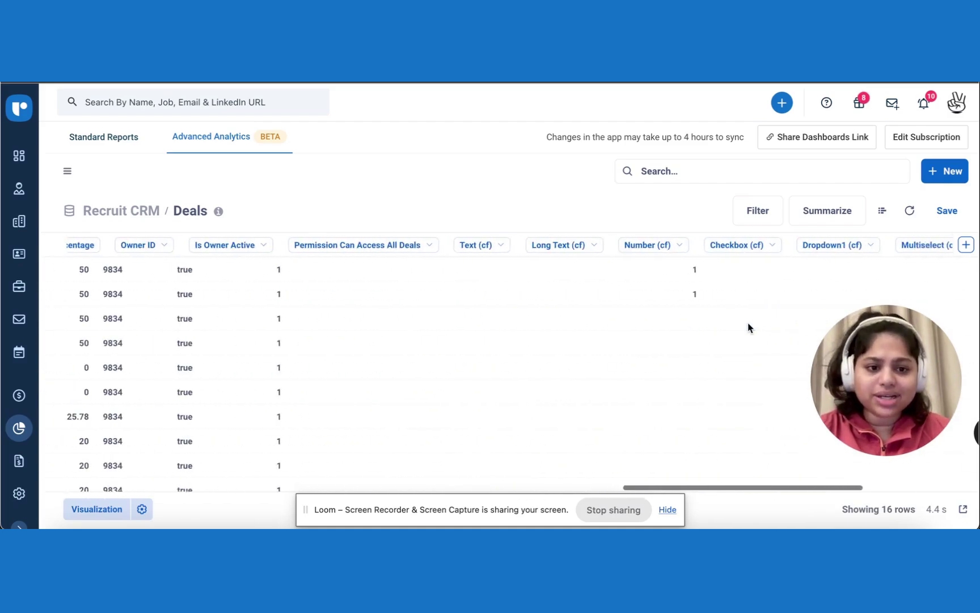
{"action": "scroll", "coordinate": [663, 324], "scroll_direction": "right", "scroll_amount": 5}
{"action": "scroll", "coordinate": [499, 326], "scroll_direction": "right", "scroll_amount": 10}
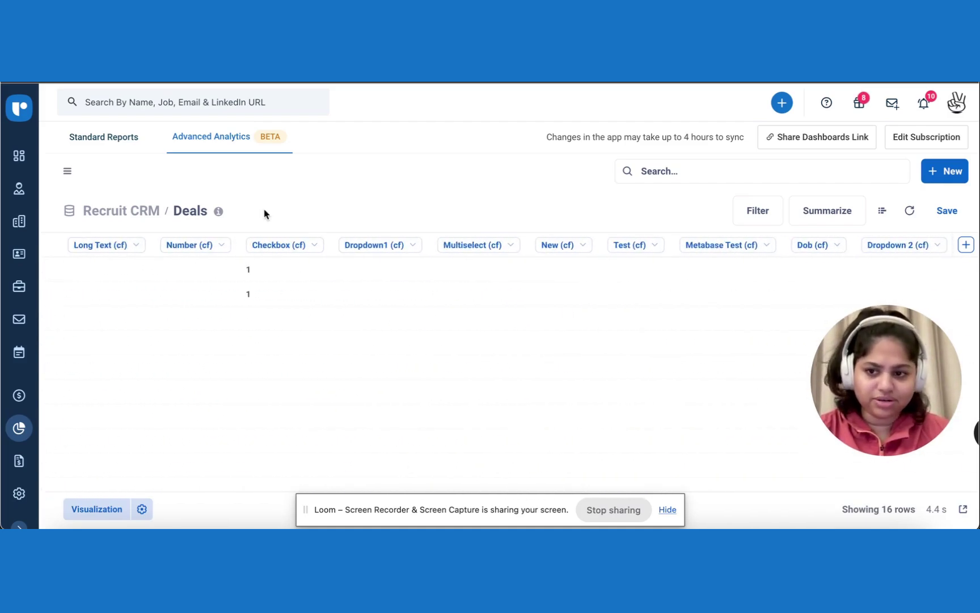
{"action": "left_click", "coordinate": [67, 171]}
Step: From Home, start a new question and list the starting-data tables
{"action": "left_click", "coordinate": [92, 210]}
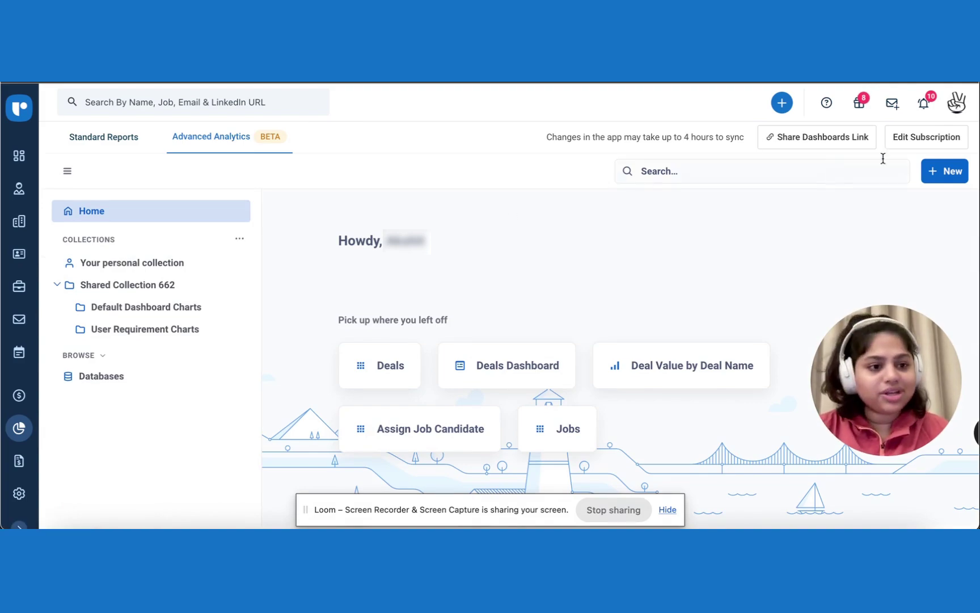
{"action": "left_click", "coordinate": [947, 175]}
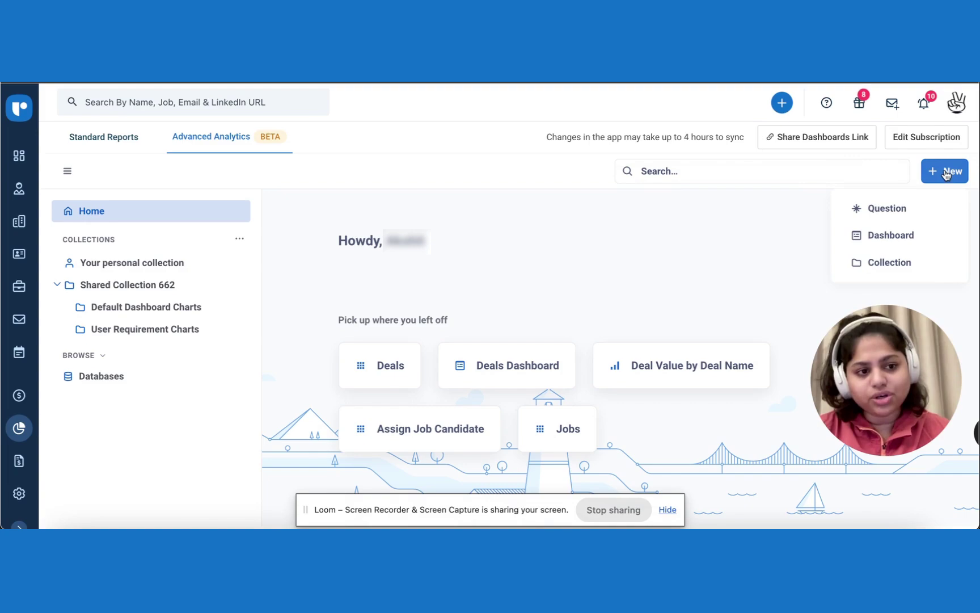
{"action": "left_click", "coordinate": [870, 211]}
{"action": "left_click", "coordinate": [242, 257]}
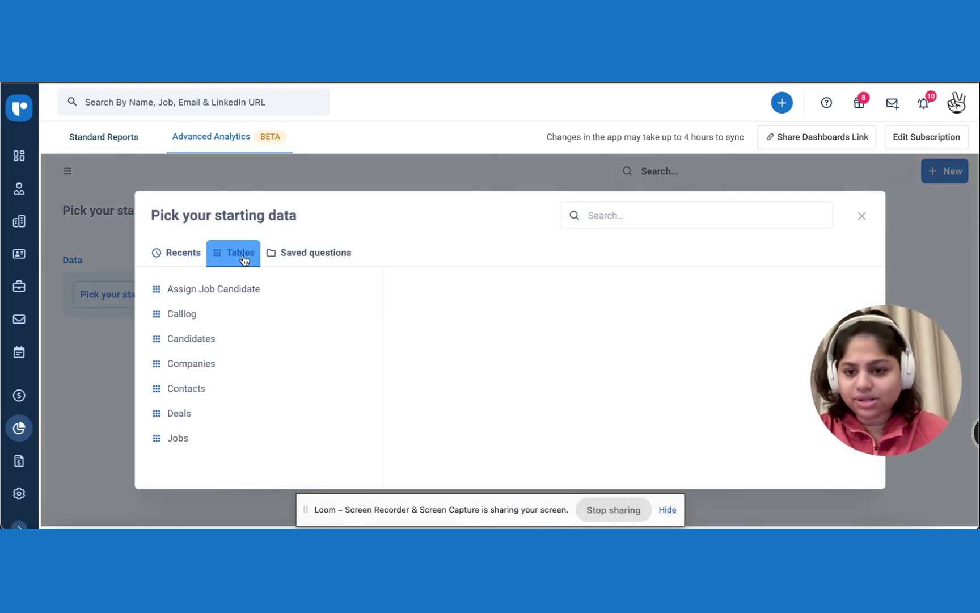
Step: Use the Deals table as starting data and bring up the group-by column choices
{"action": "left_click", "coordinate": [218, 415]}
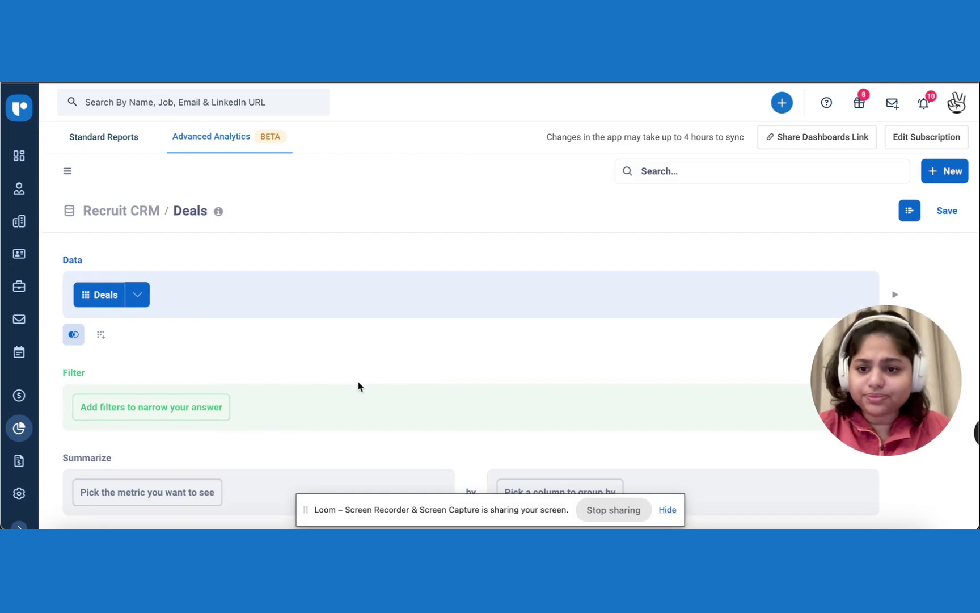
{"action": "scroll", "coordinate": [357, 386], "scroll_direction": "down", "scroll_amount": 3}
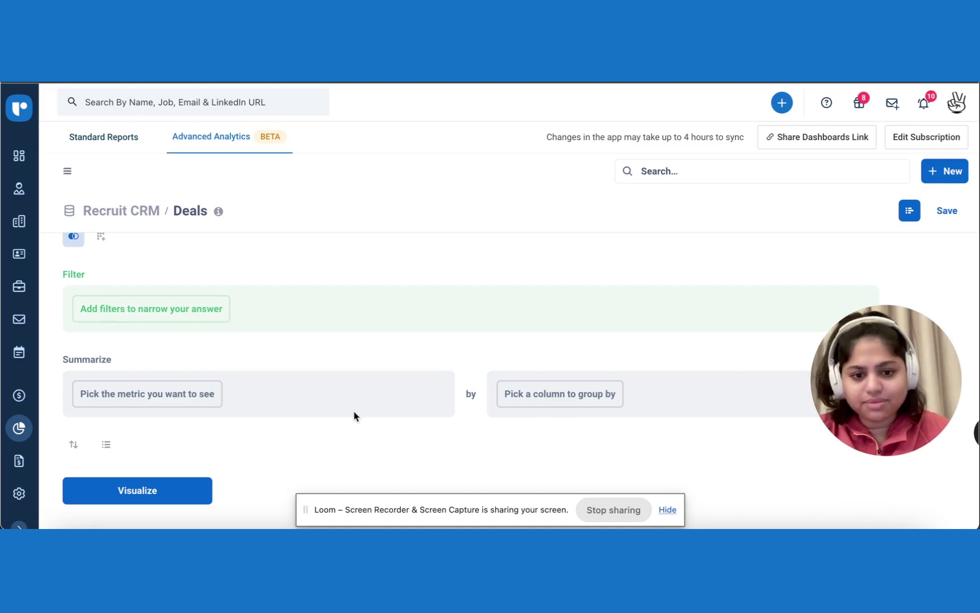
{"action": "left_click", "coordinate": [170, 312]}
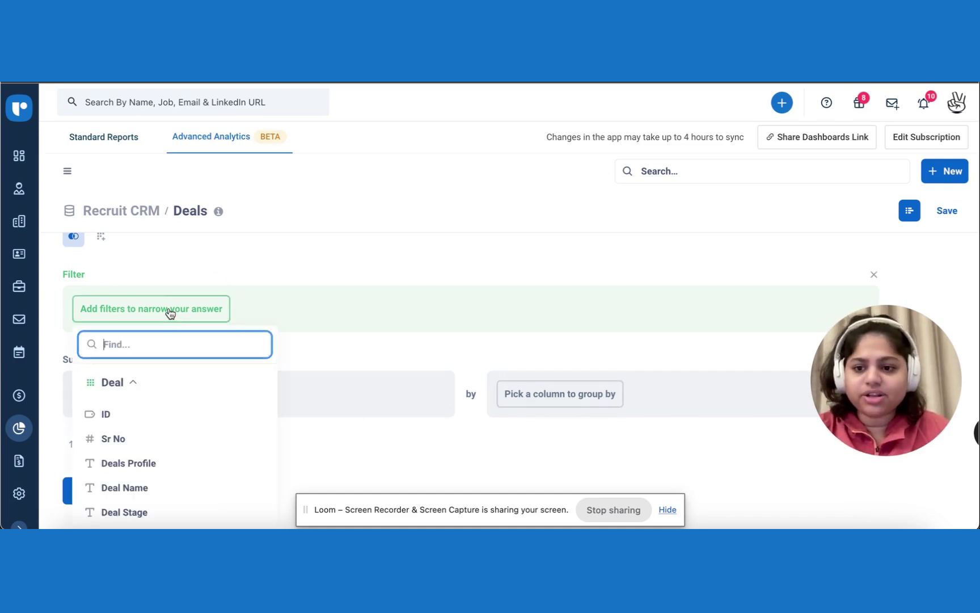
{"action": "left_click", "coordinate": [189, 271]}
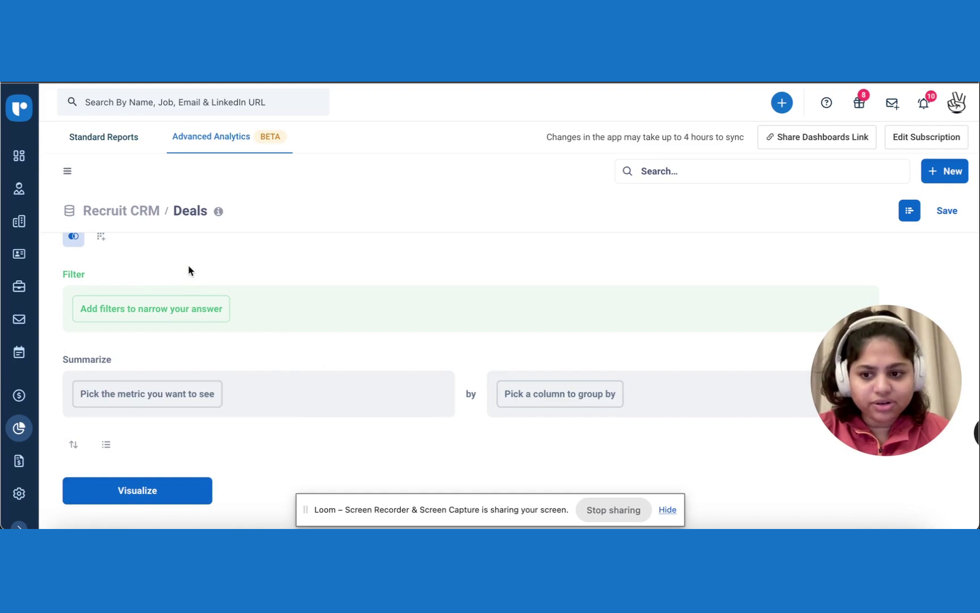
{"action": "left_click", "coordinate": [149, 397]}
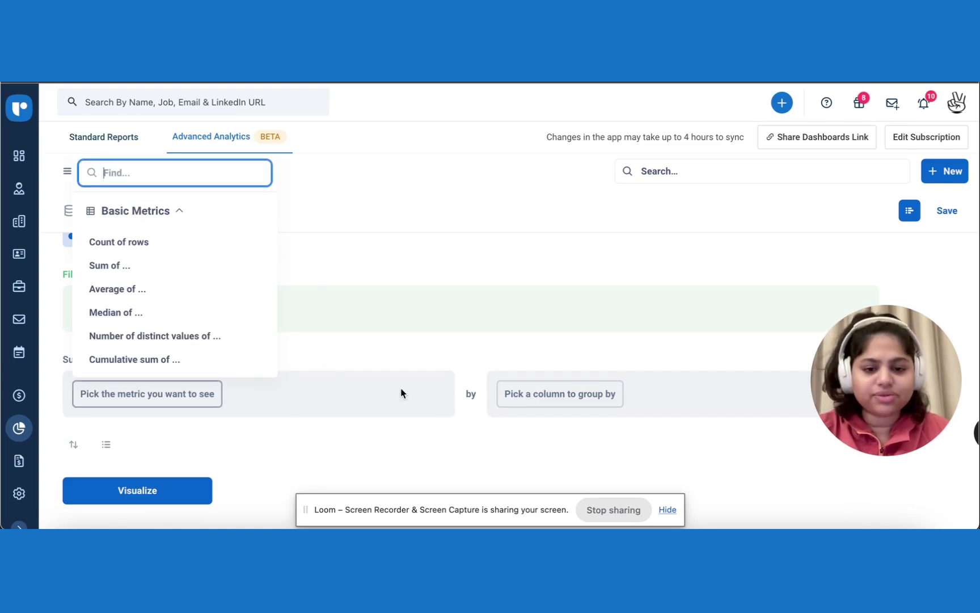
{"action": "left_click", "coordinate": [566, 398]}
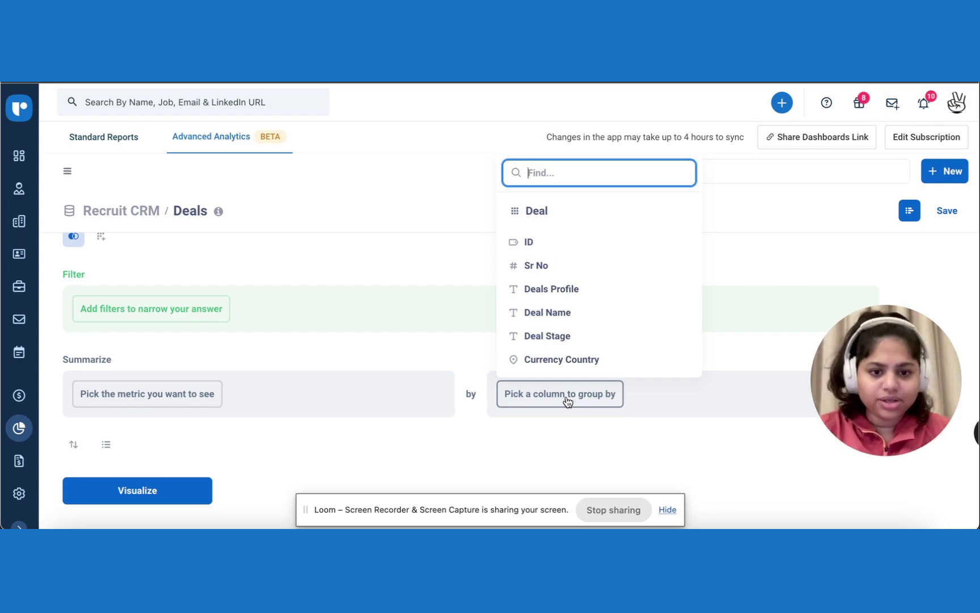
Step: Group by Deal Name and summarize as Sum of Deal Value
{"action": "left_click", "coordinate": [548, 312]}
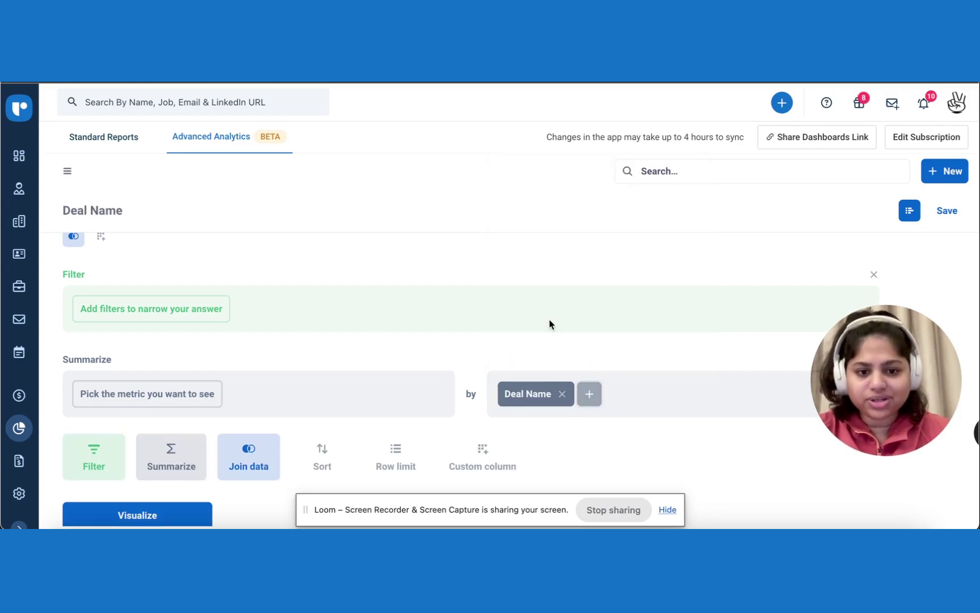
{"action": "left_click", "coordinate": [156, 393]}
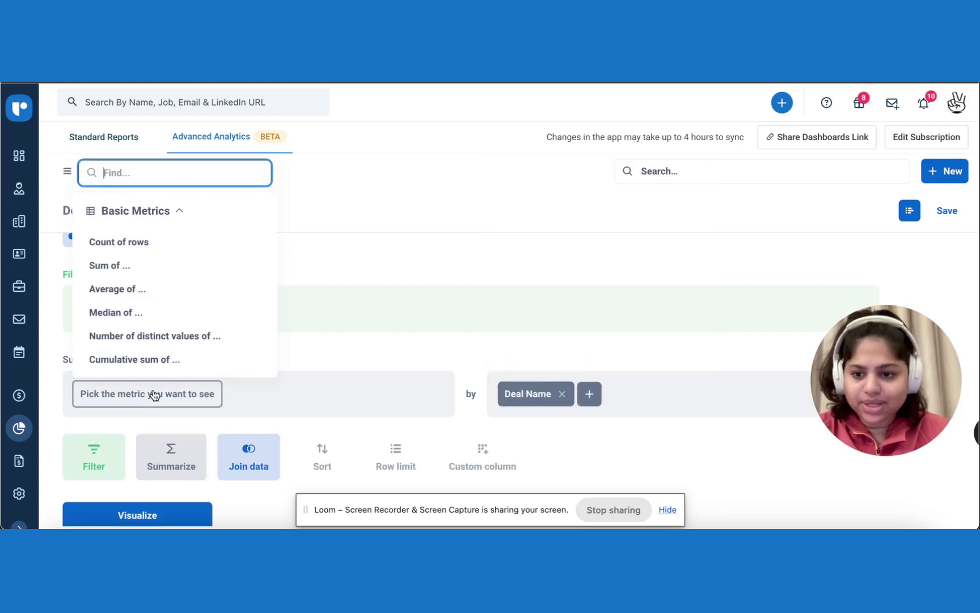
{"action": "left_click", "coordinate": [174, 269]}
{"action": "left_click", "coordinate": [153, 303]}
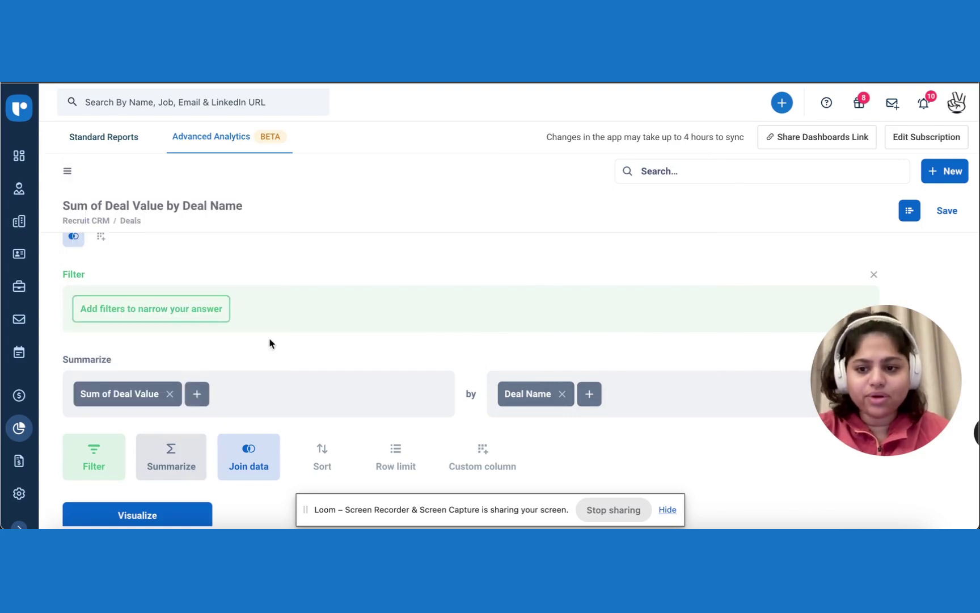
Step: Filter Created On to the previous 12 months and visualize the results
{"action": "left_click", "coordinate": [195, 311]}
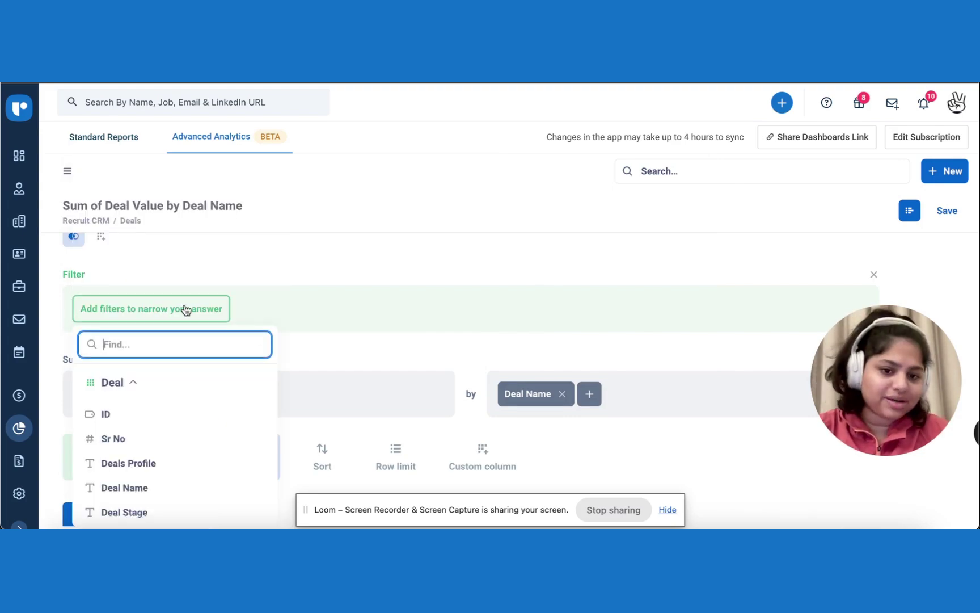
{"action": "type", "text": "c"}
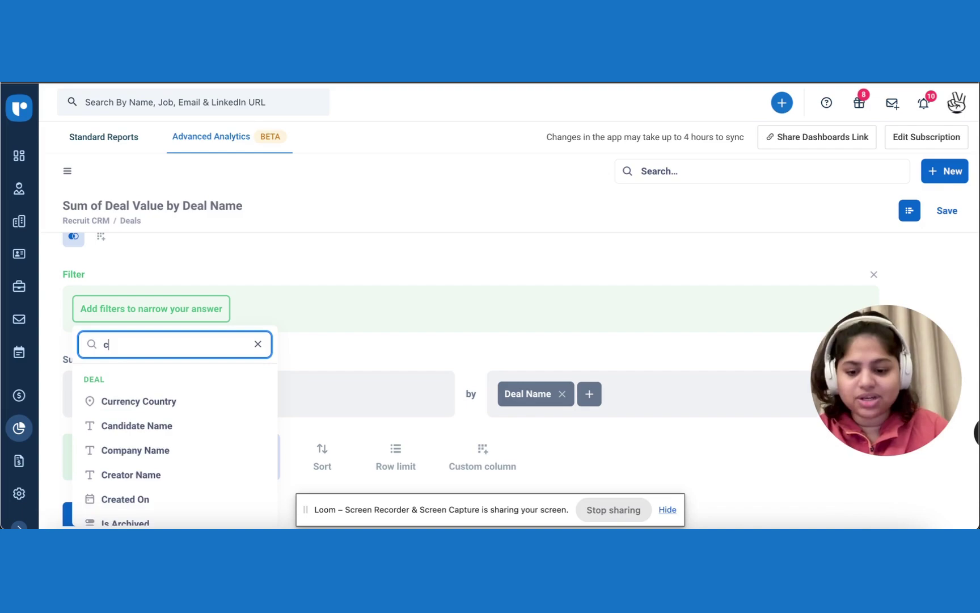
{"action": "type", "text": "rea"}
{"action": "left_click", "coordinate": [167, 426]}
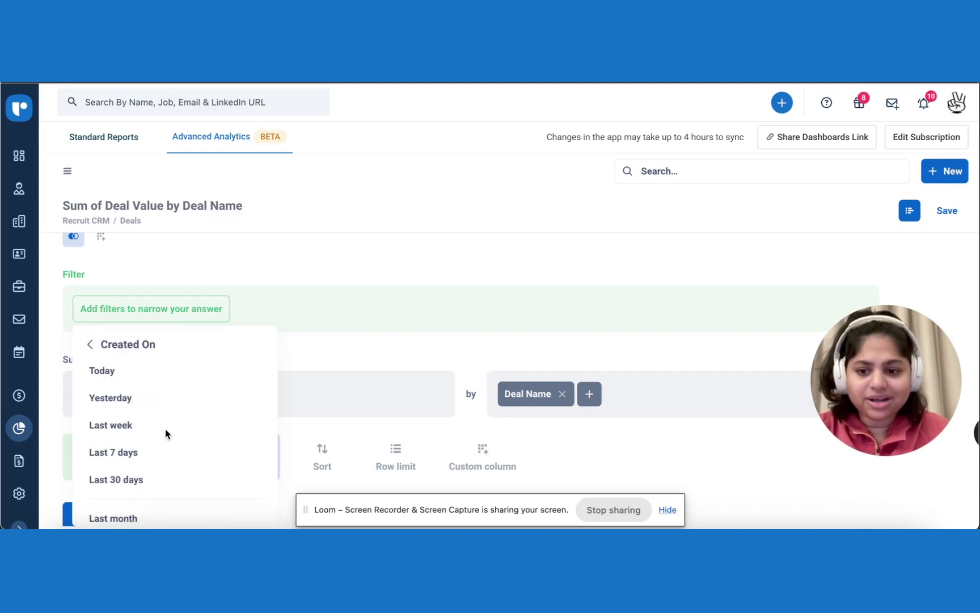
{"action": "scroll", "coordinate": [165, 431], "scroll_direction": "down", "scroll_amount": 1}
{"action": "scroll", "coordinate": [166, 431], "scroll_direction": "down", "scroll_amount": 3}
{"action": "left_click", "coordinate": [132, 415]}
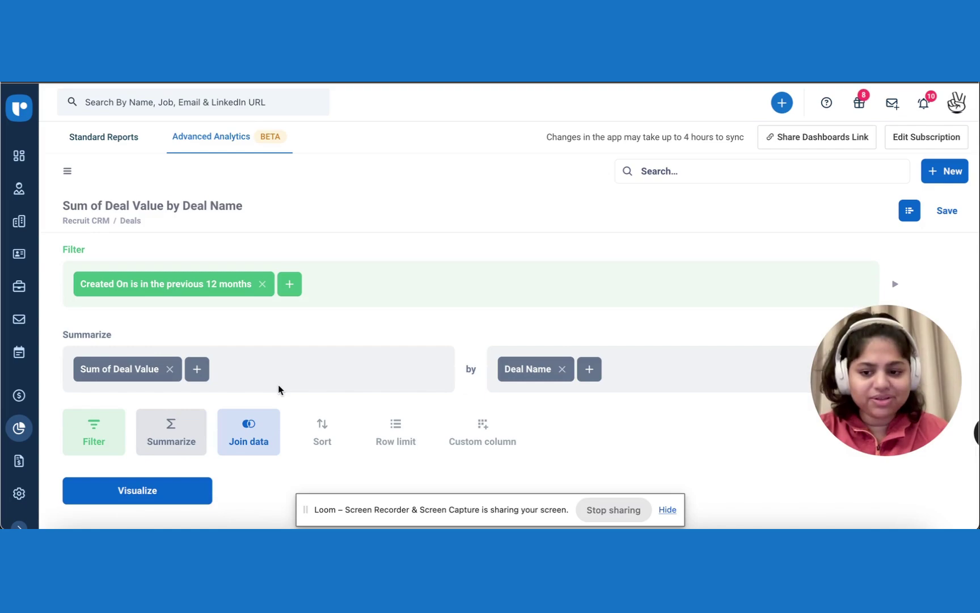
{"action": "left_click", "coordinate": [165, 493]}
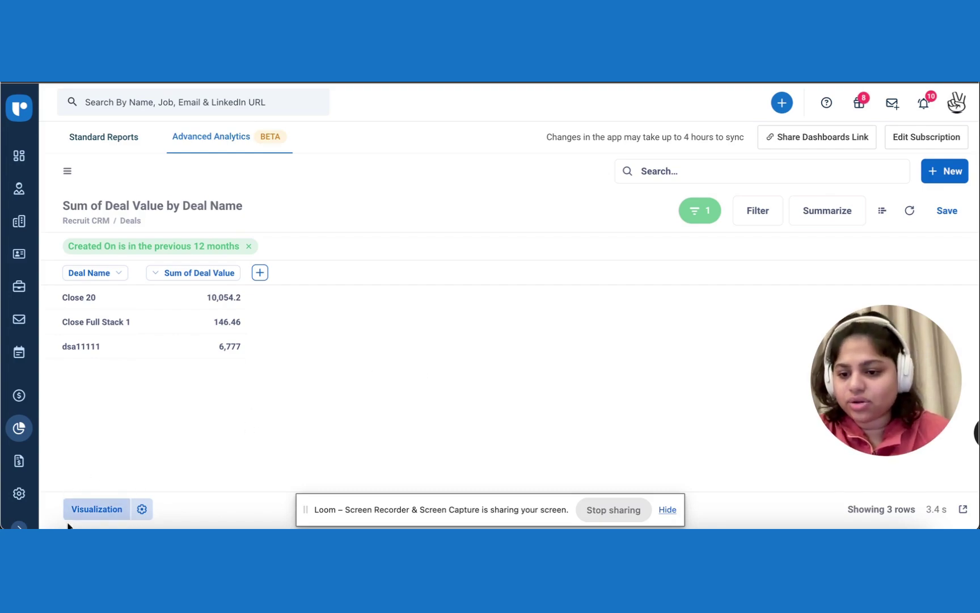
Step: Change the visualization type to Bar
{"action": "left_click", "coordinate": [84, 511]}
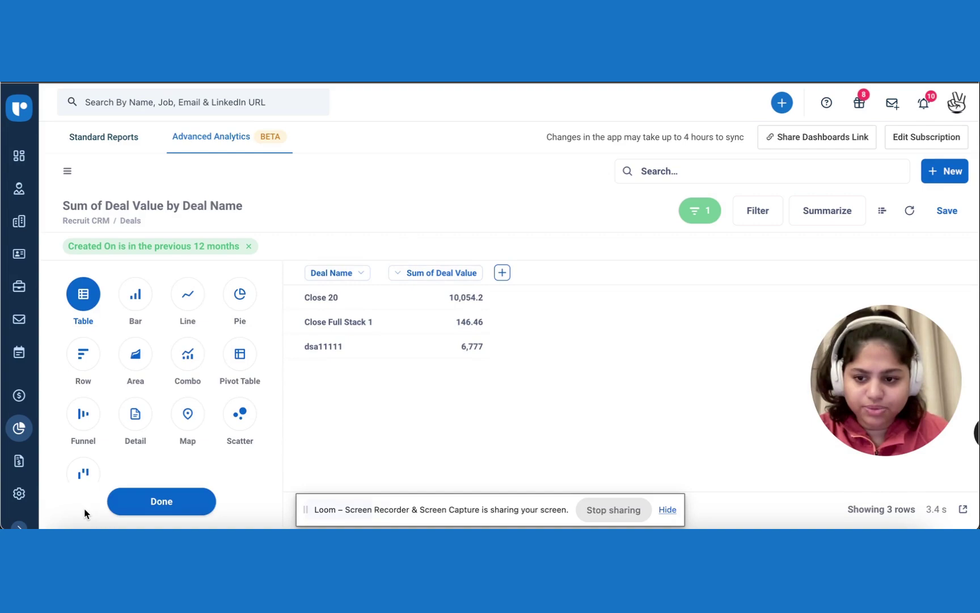
{"action": "left_click", "coordinate": [139, 306]}
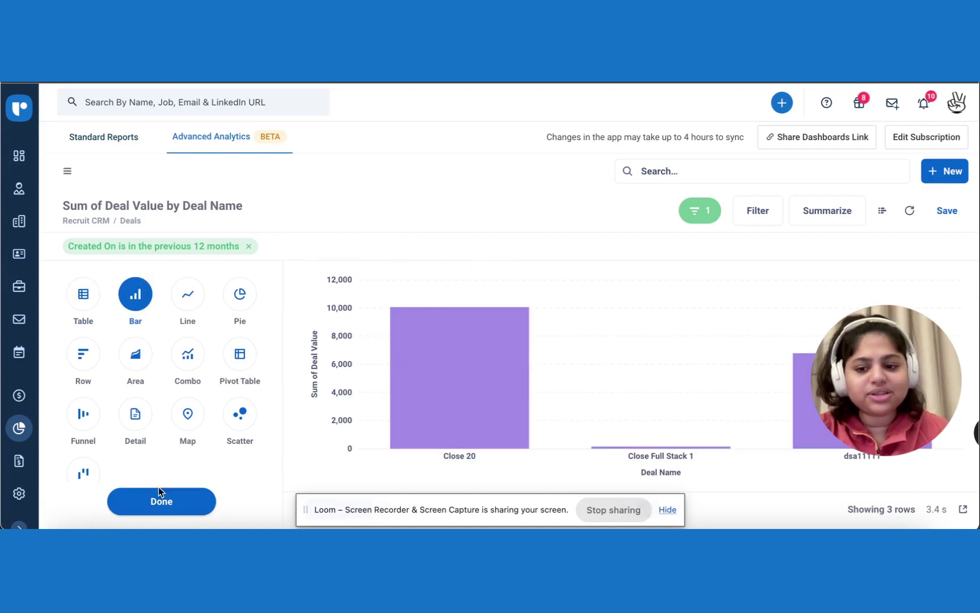
{"action": "left_click", "coordinate": [160, 501]}
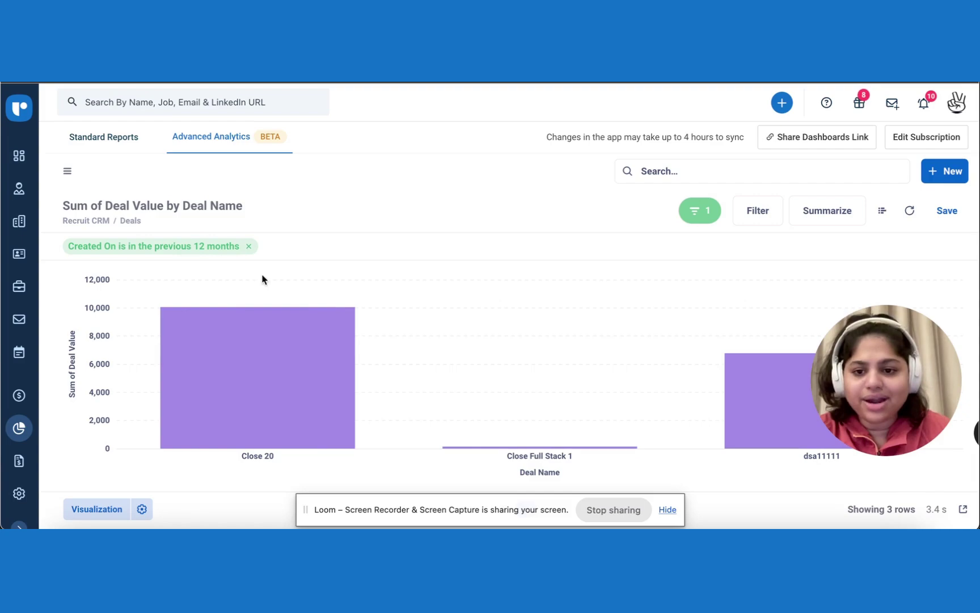
Step: Turn on 'Show values on data points' in the chart's Display settings
{"action": "left_click", "coordinate": [143, 509]}
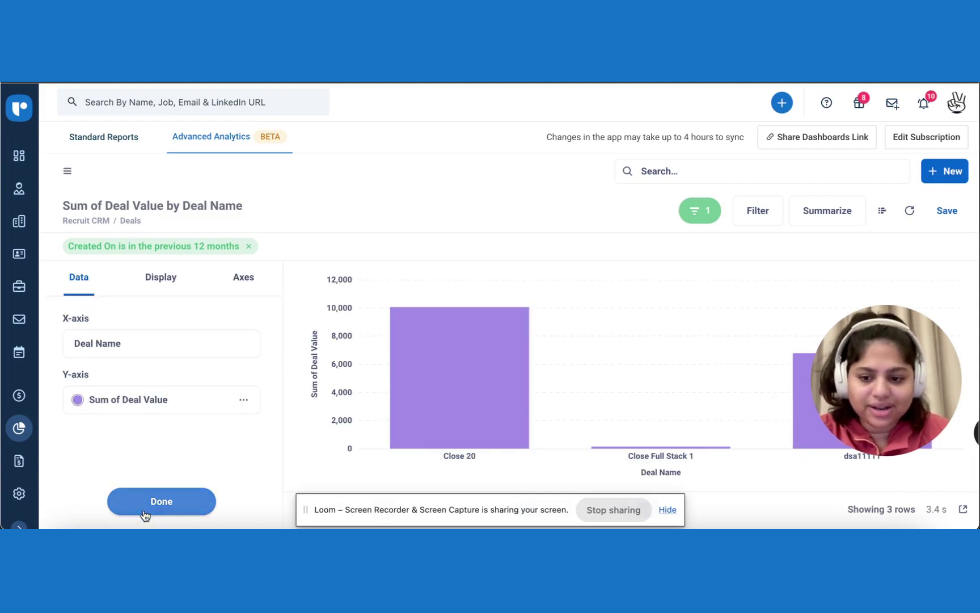
{"action": "left_click", "coordinate": [163, 277]}
{"action": "left_click", "coordinate": [238, 357]}
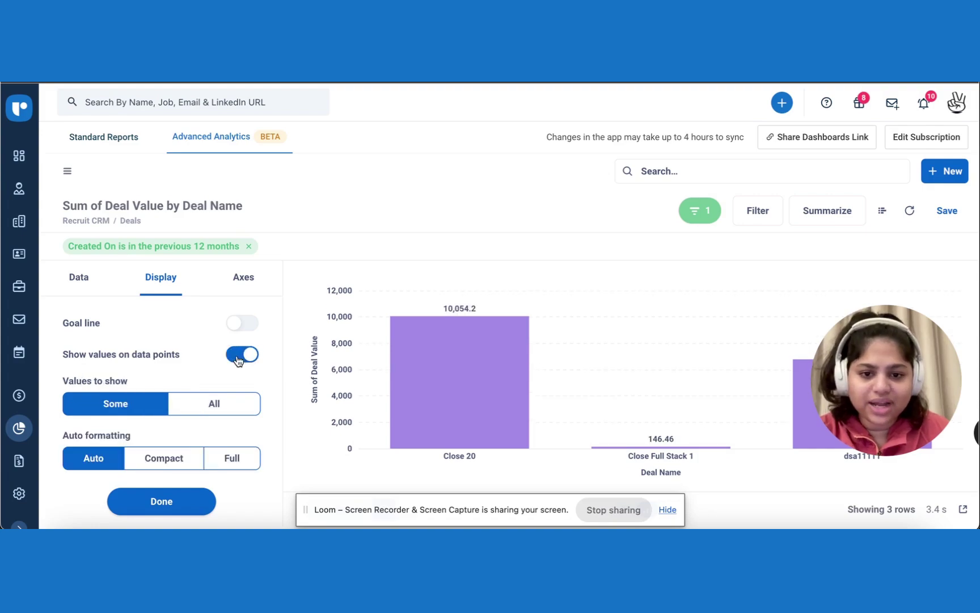
{"action": "left_click", "coordinate": [188, 503]}
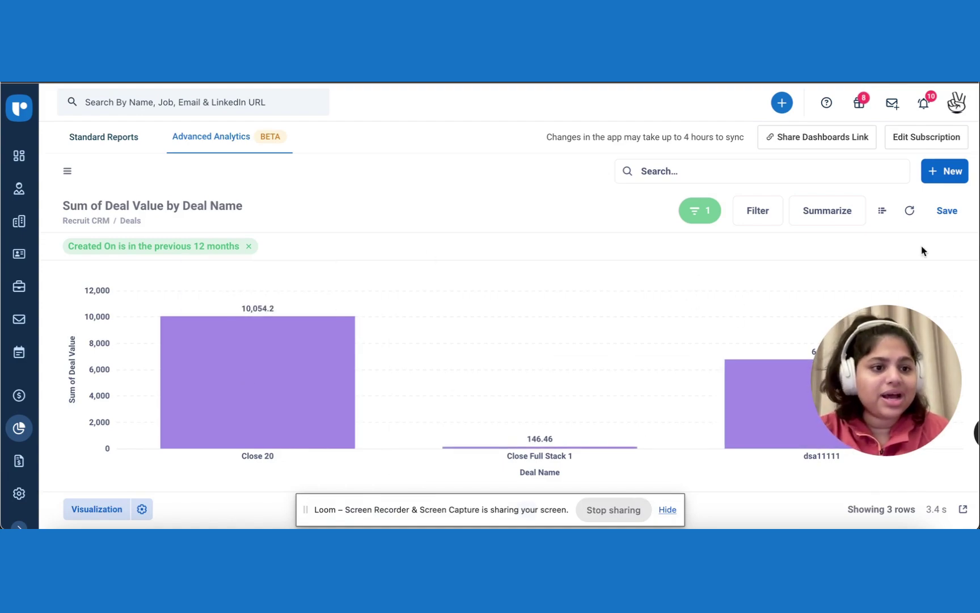
Step: Save the chart as a new question named 'Deals'
{"action": "left_click", "coordinate": [946, 212]}
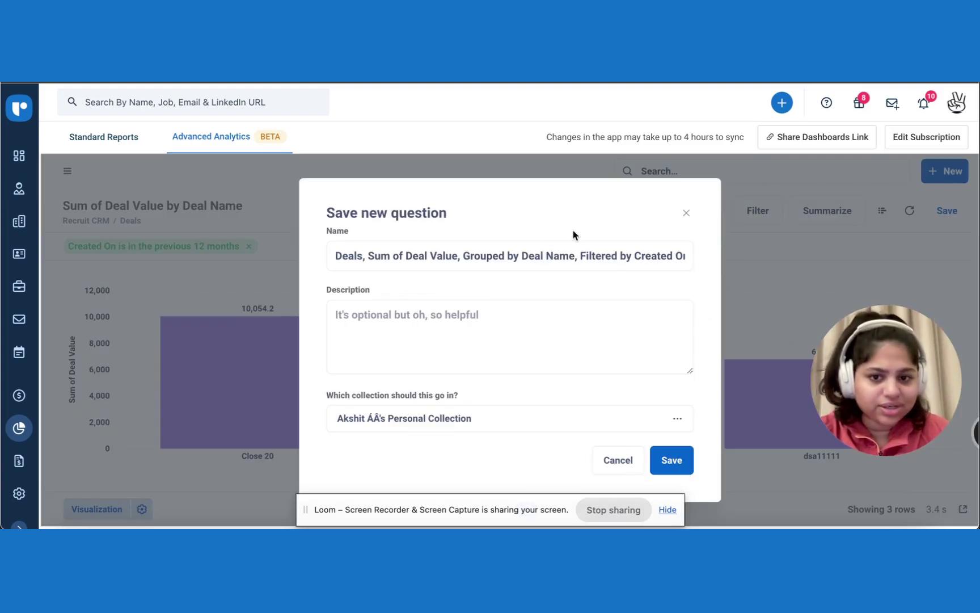
{"action": "left_click", "coordinate": [477, 255]}
{"action": "key", "text": "ctrl+a"}
{"action": "type", "text": "Dea"}
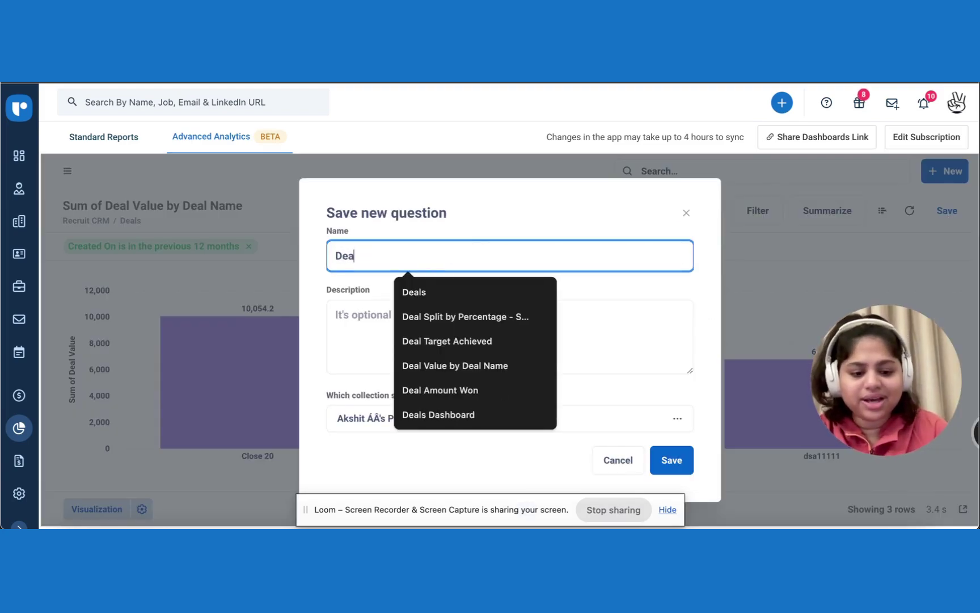
{"action": "type", "text": "ls"}
{"action": "left_click", "coordinate": [375, 463]}
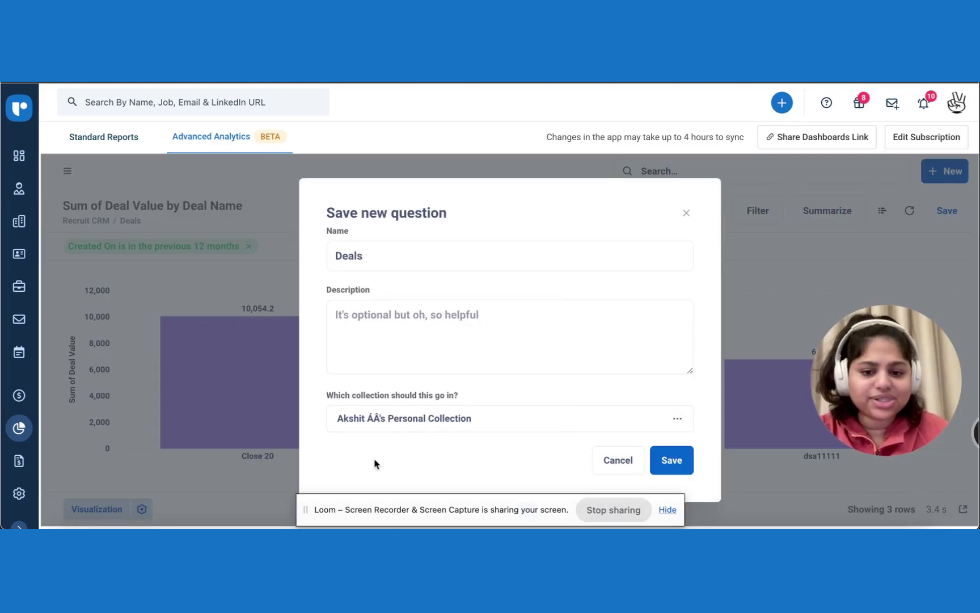
{"action": "left_click", "coordinate": [673, 468]}
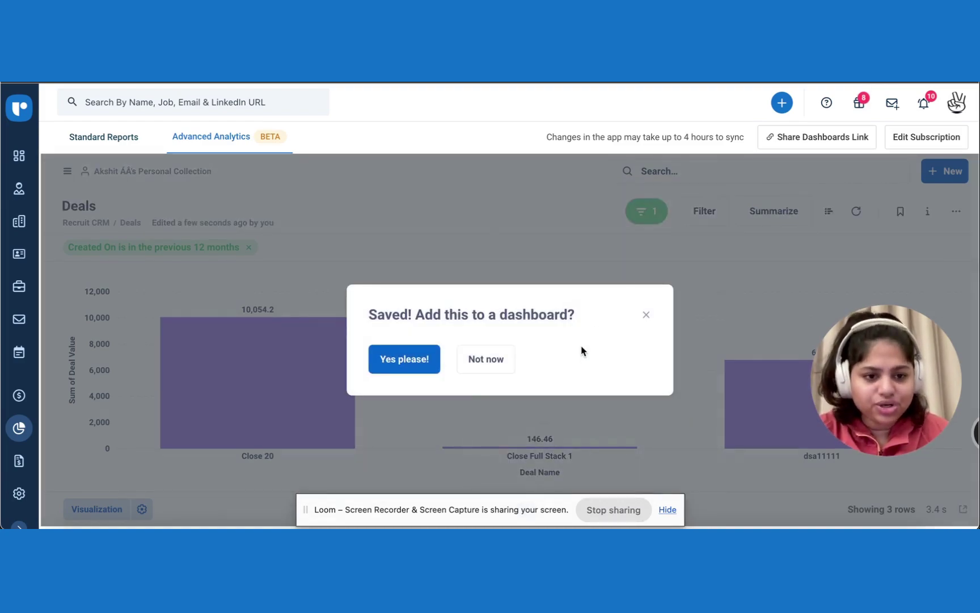
Step: Create a new dashboard named 'Deals' and add the chart to it
{"action": "left_click", "coordinate": [387, 362]}
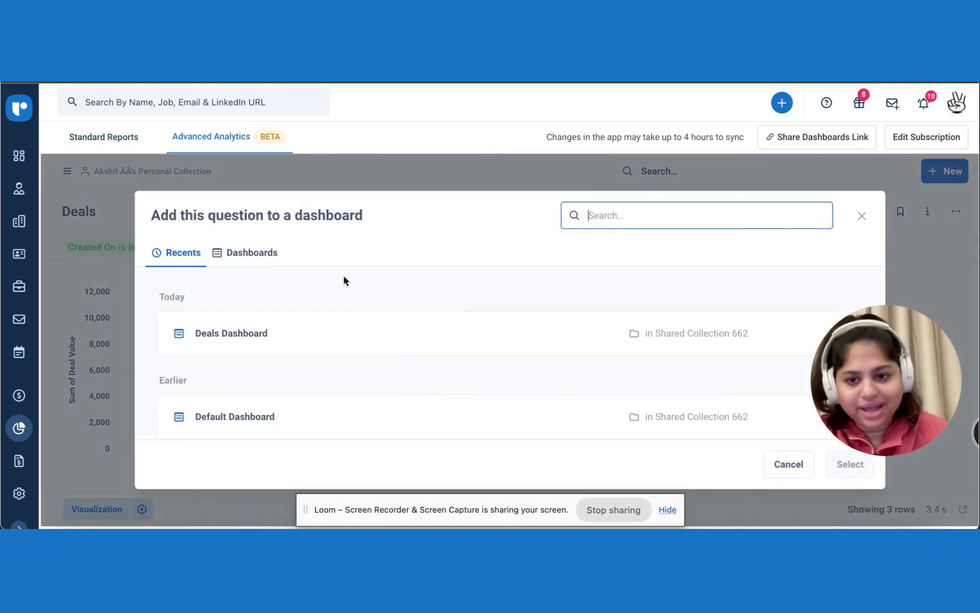
{"action": "left_click", "coordinate": [252, 253]}
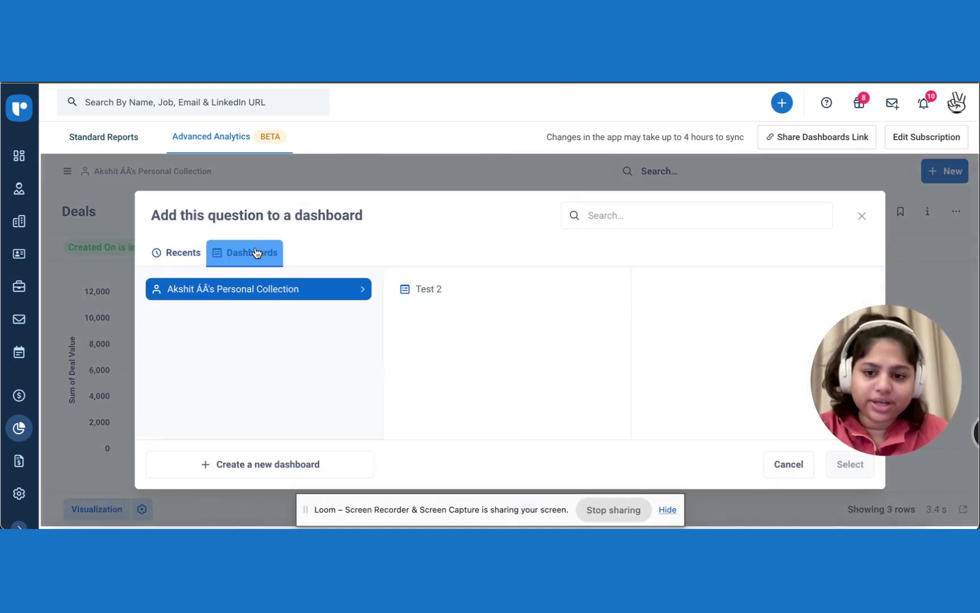
{"action": "left_click", "coordinate": [239, 460]}
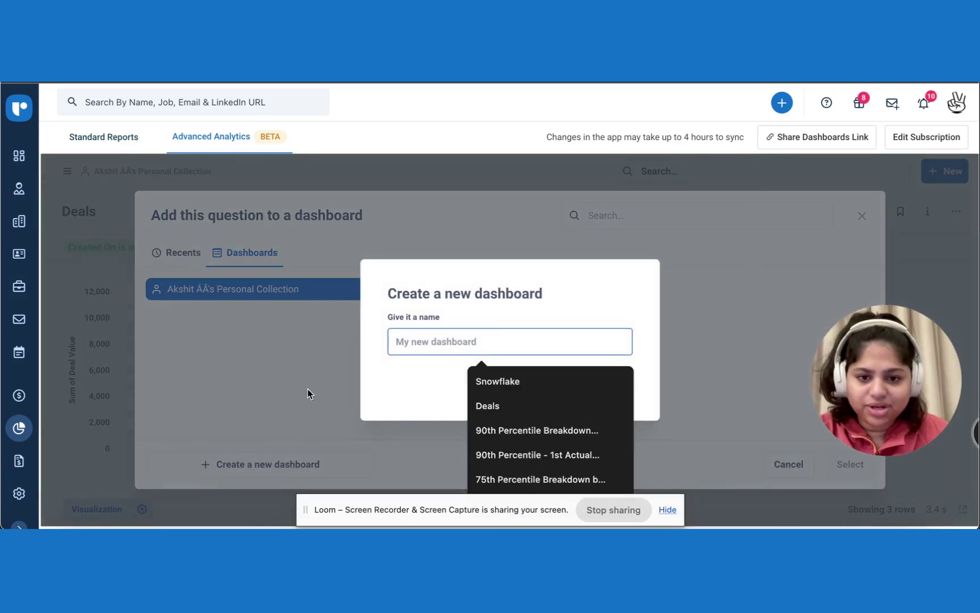
{"action": "type", "text": "Deals"}
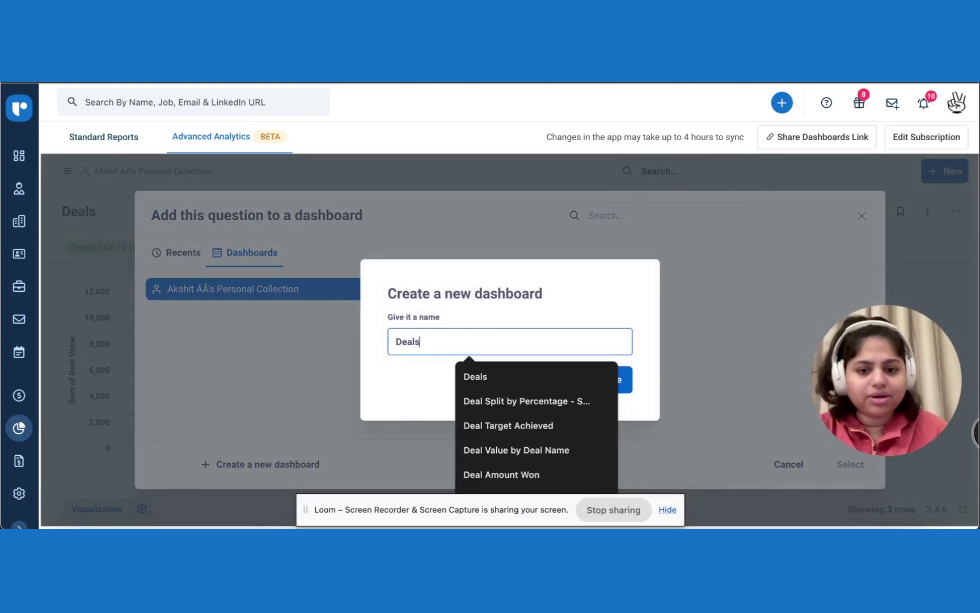
{"action": "left_click", "coordinate": [420, 392]}
{"action": "left_click", "coordinate": [618, 387]}
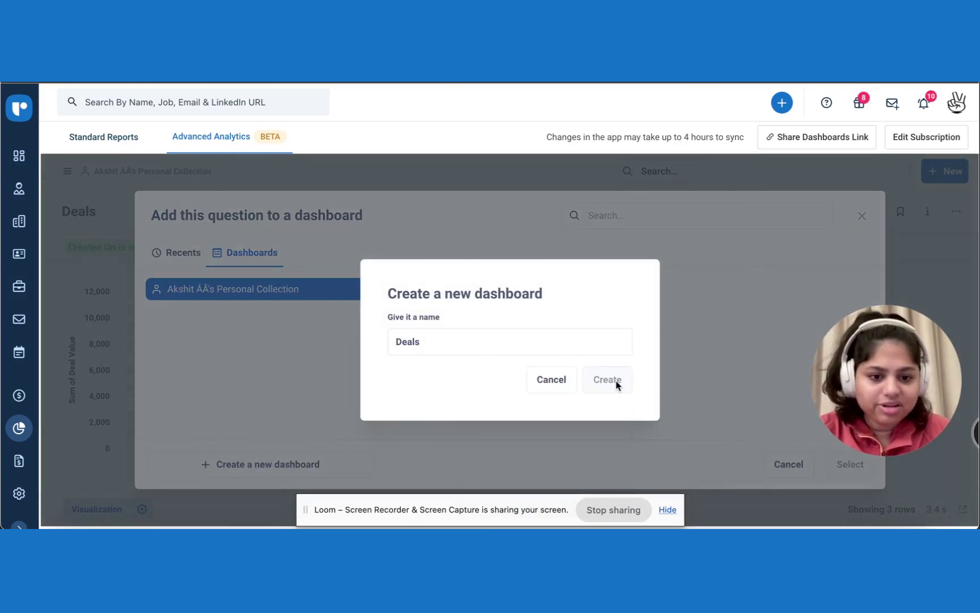
{"action": "left_click", "coordinate": [852, 465]}
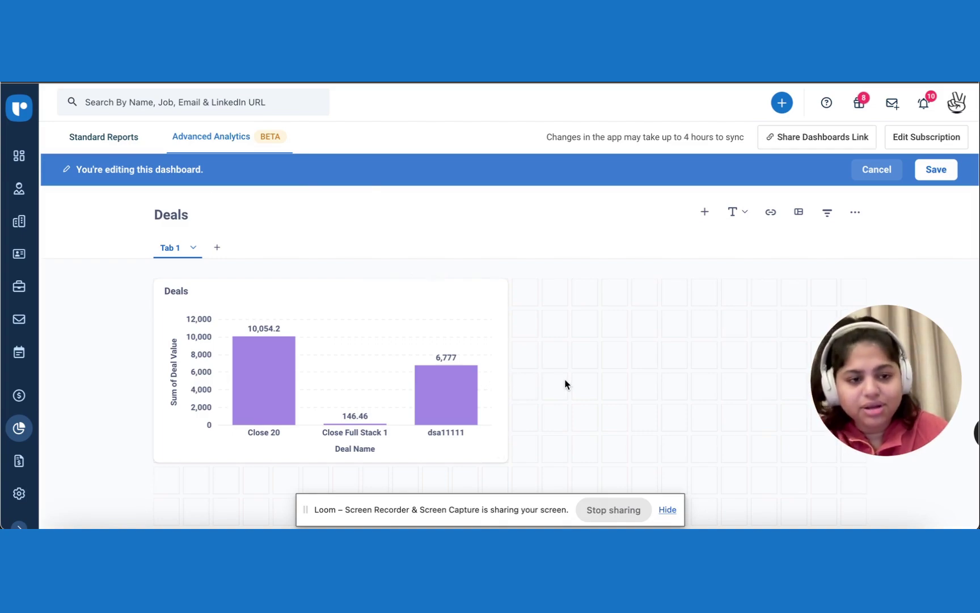
Step: Add a Time date filter to the dashboard, linked to the Created On column
{"action": "left_click", "coordinate": [827, 212]}
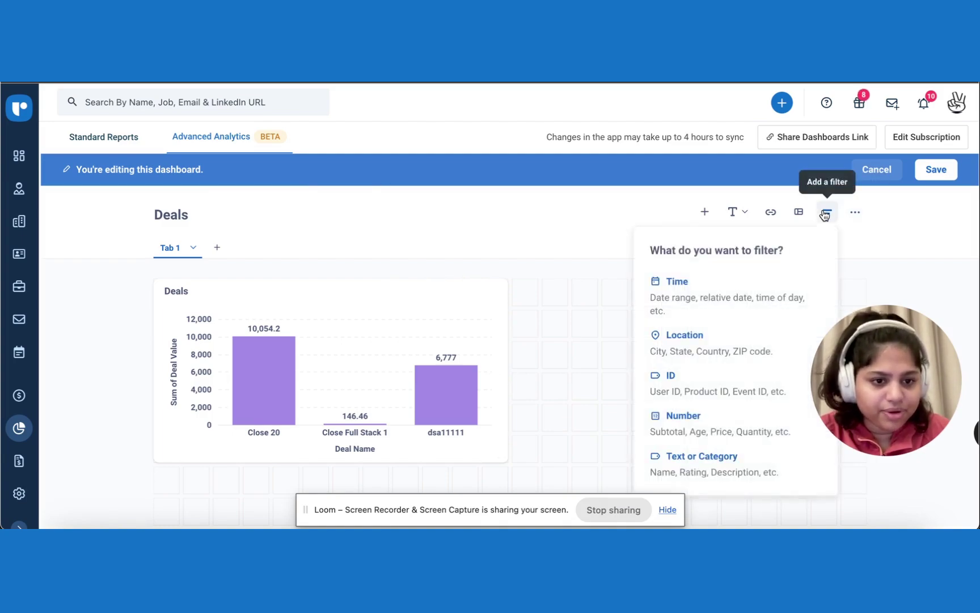
{"action": "left_click", "coordinate": [681, 306]}
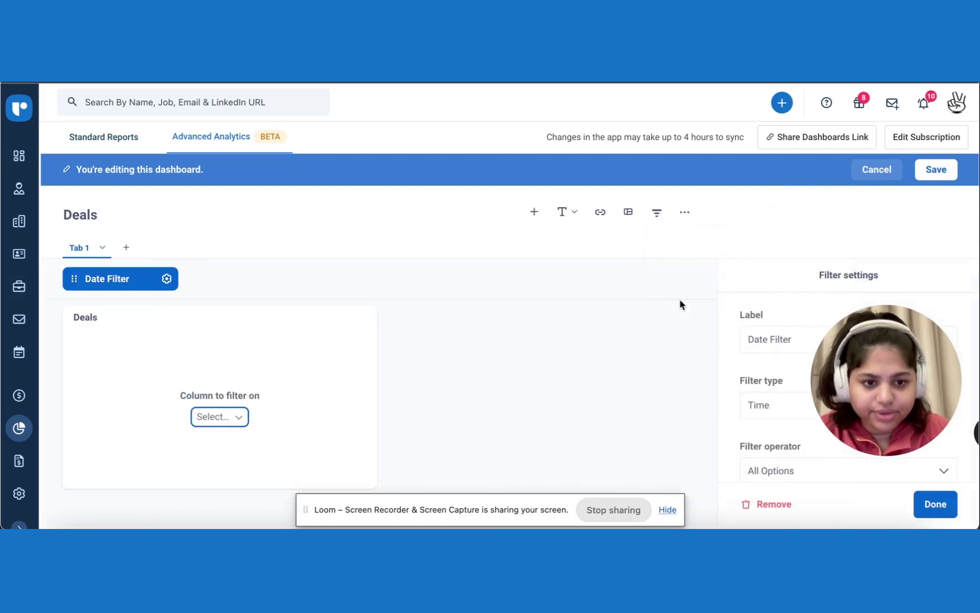
{"action": "left_click", "coordinate": [207, 417]}
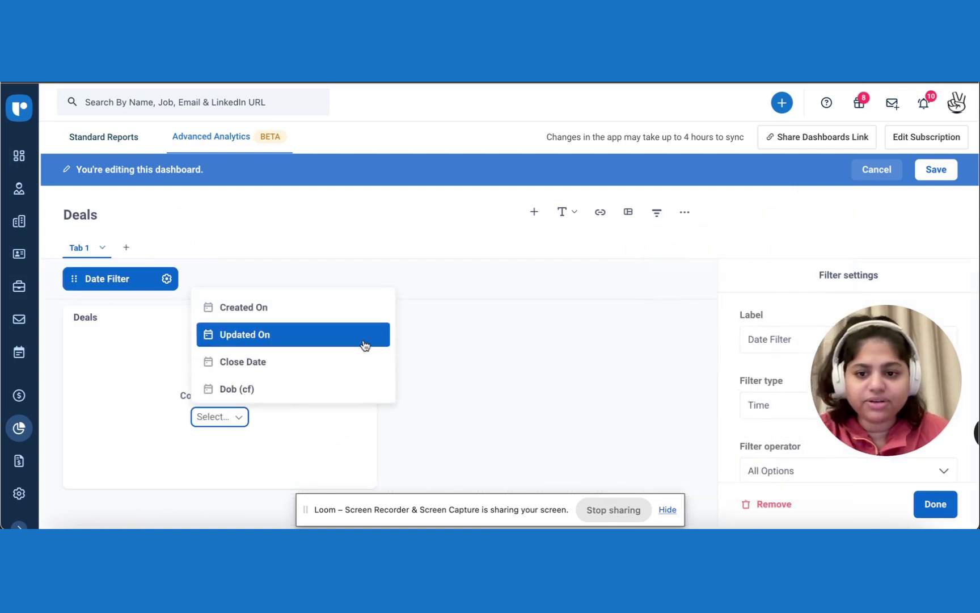
{"action": "left_click", "coordinate": [310, 307]}
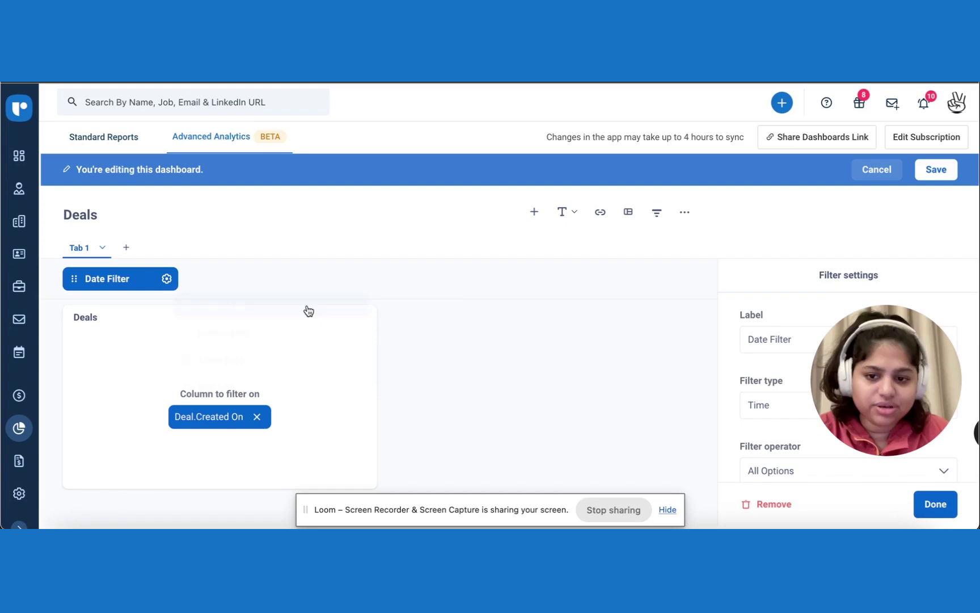
{"action": "left_click", "coordinate": [941, 514]}
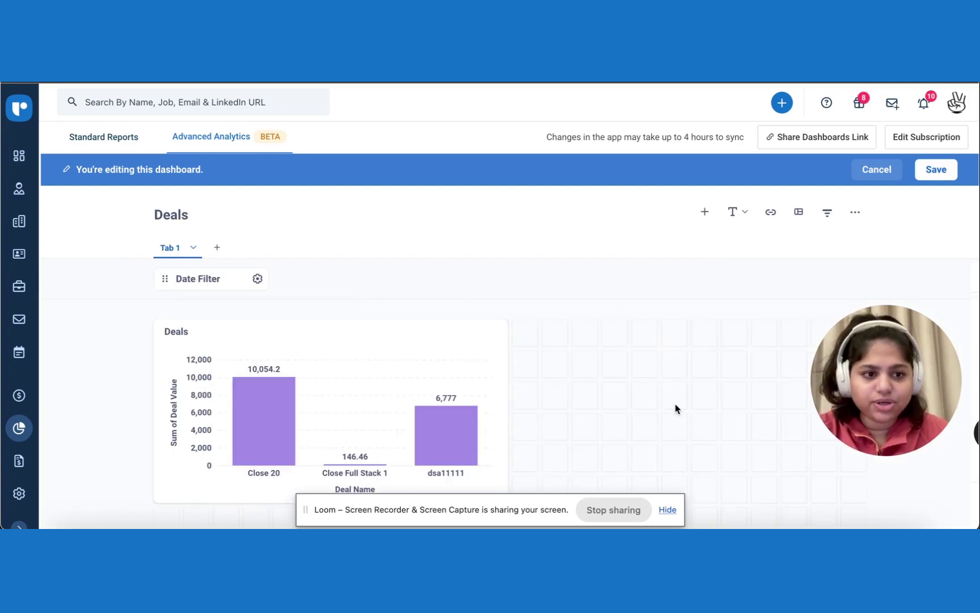
Step: Save the Deals dashboard edits, then preview and close the Date Filter's range options
{"action": "left_click", "coordinate": [944, 168]}
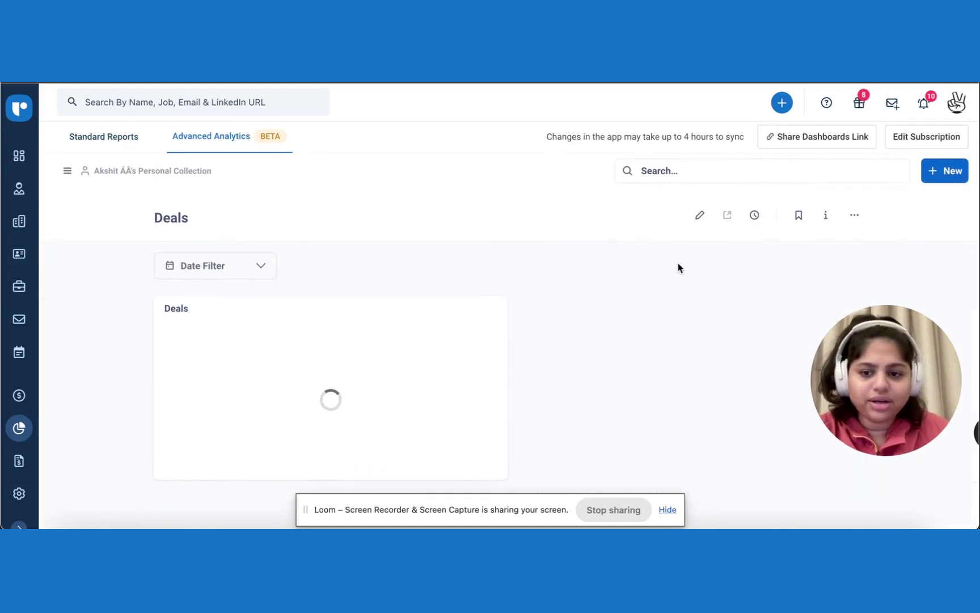
{"action": "left_click", "coordinate": [208, 269]}
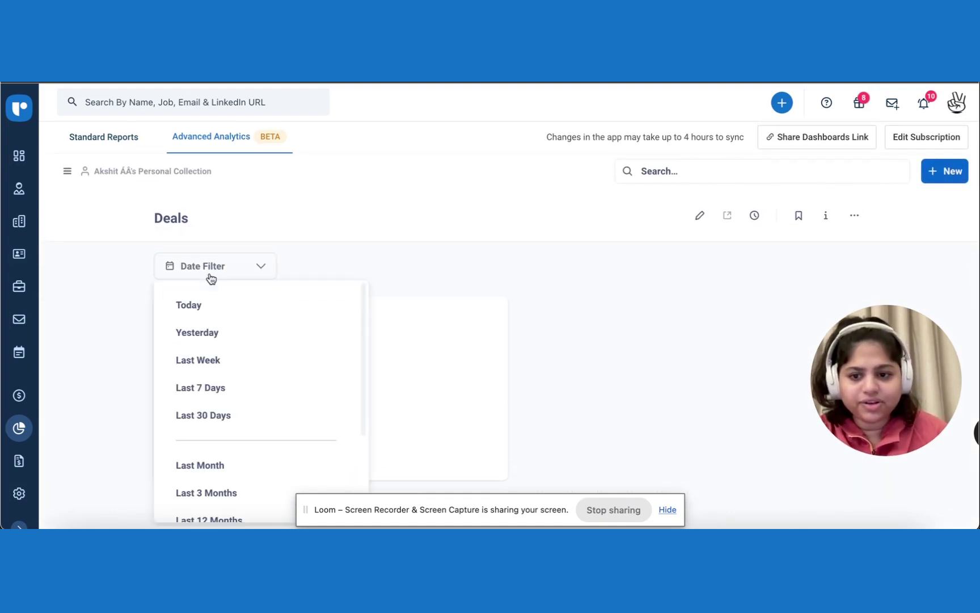
{"action": "left_click", "coordinate": [422, 236]}
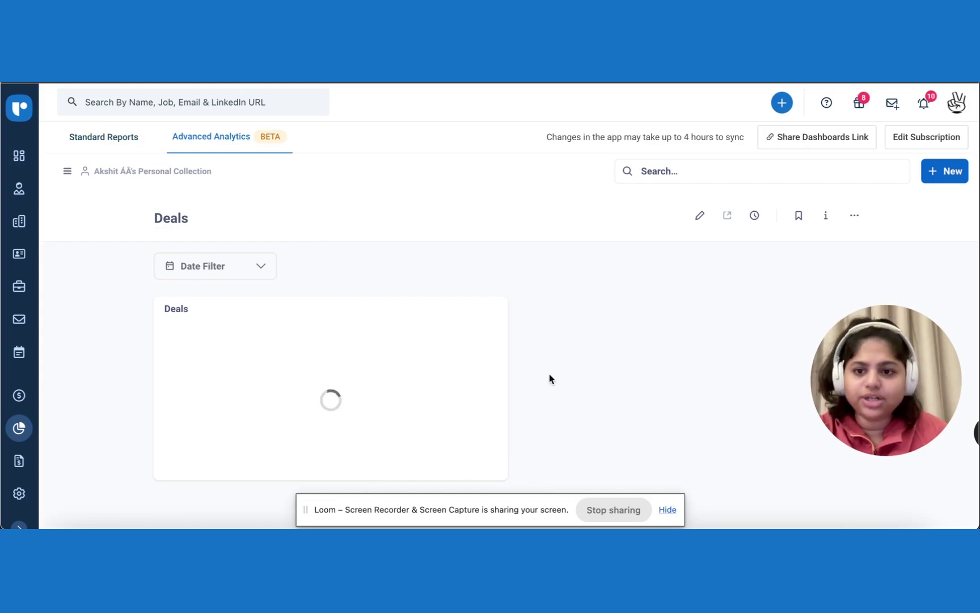